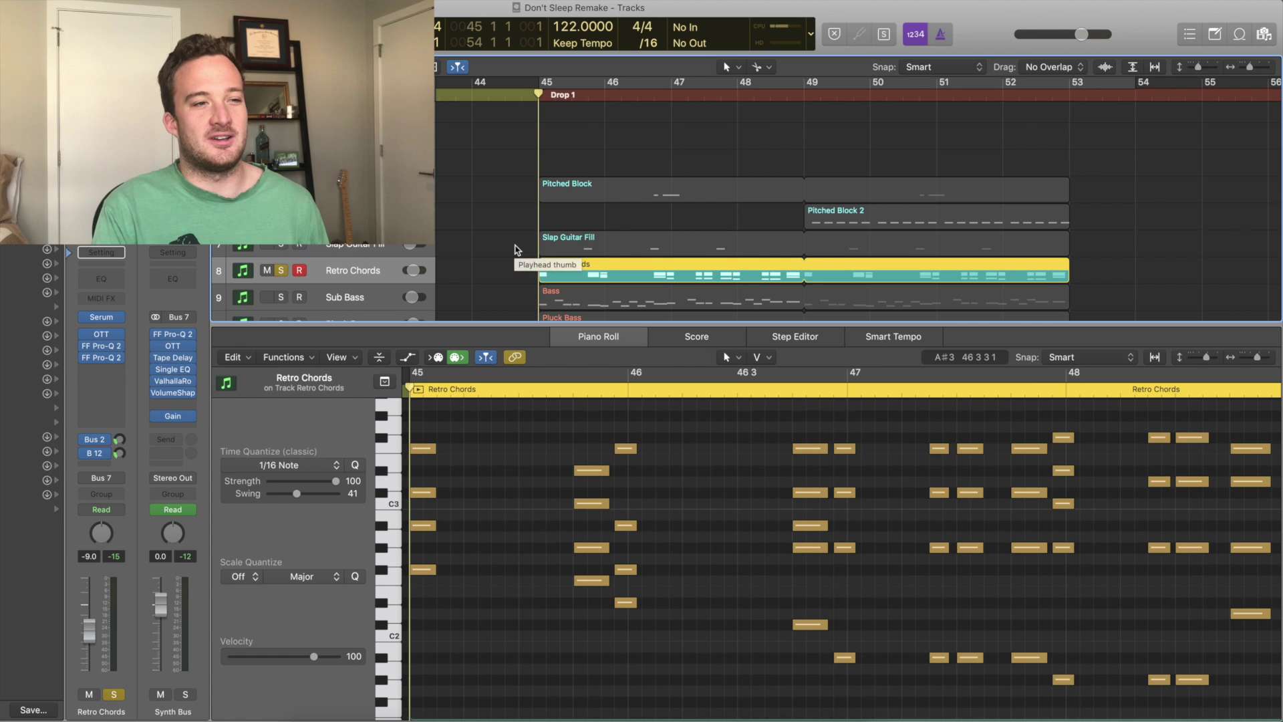
# Stop the Retro Chords playback and open the track's Serum synth, placing its window clear of the mixer
pyautogui.press('space')
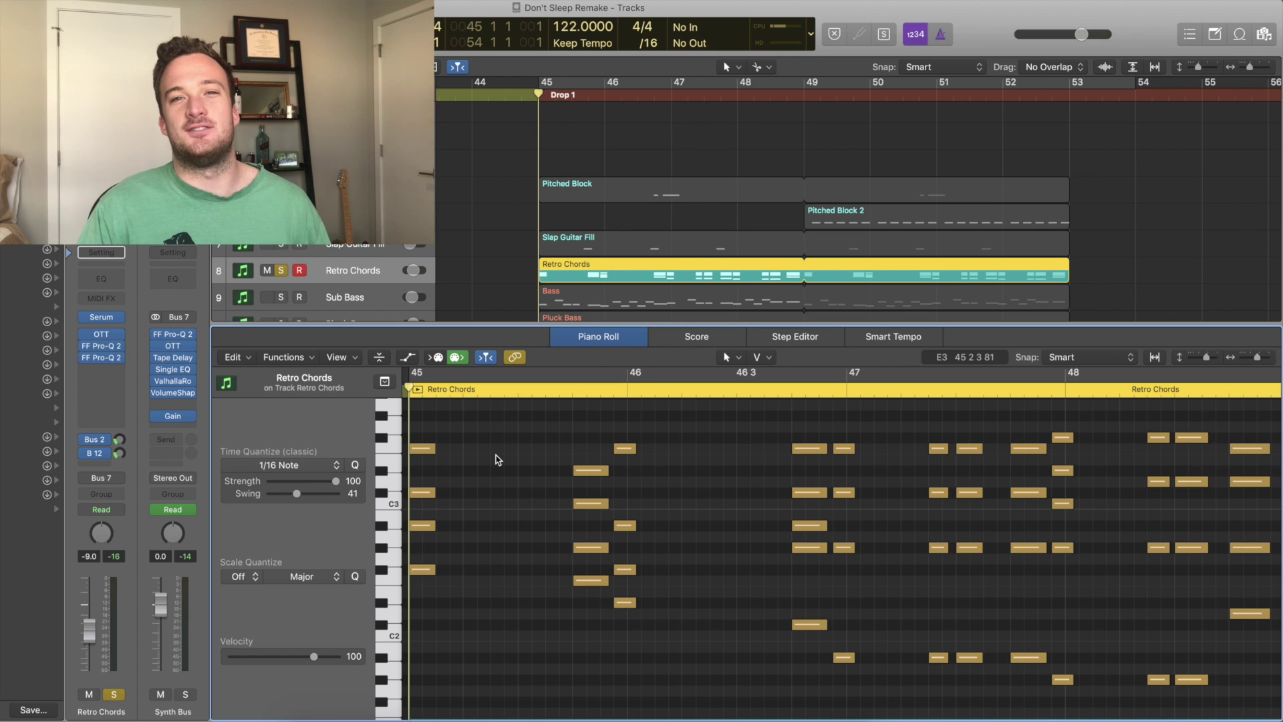
pyautogui.moveTo(111, 322)
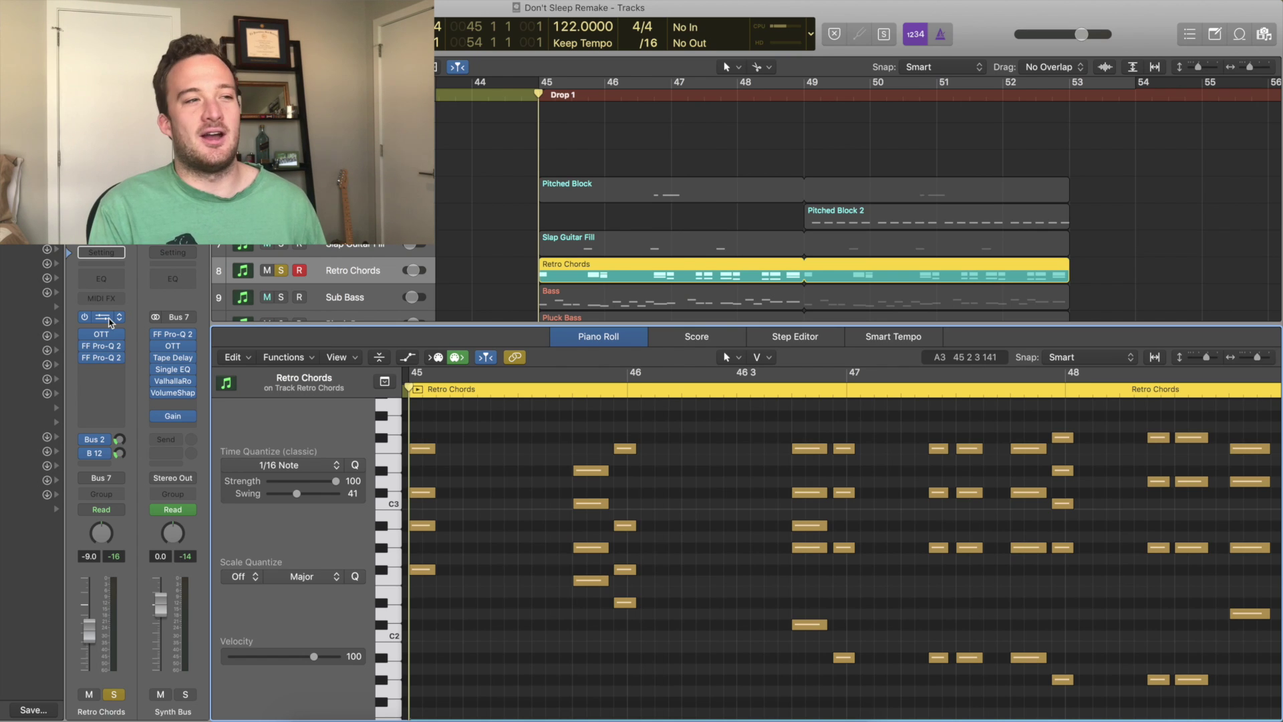
pyautogui.click(107, 318)
pyautogui.moveTo(379, 267); pyautogui.dragTo(807, 110)
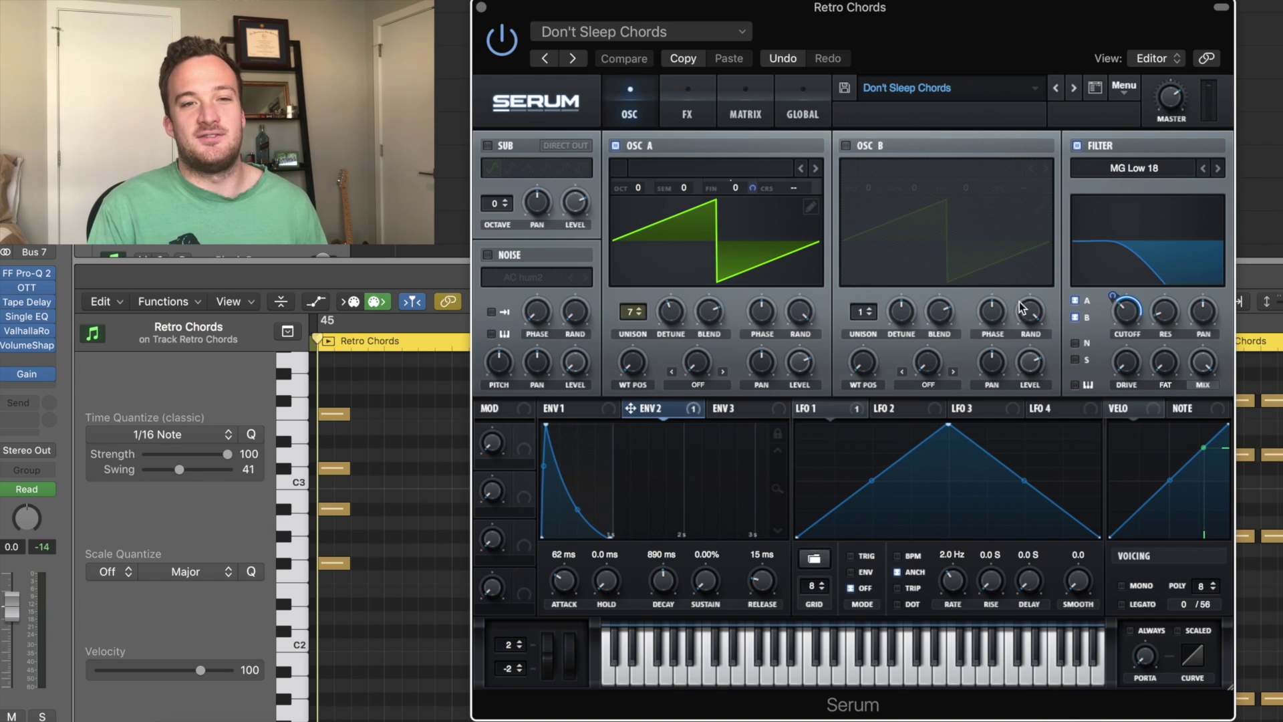
# Examine LFO 1 and its modulation of oscillator A in the Retro Chords patch, comparing its rate with BPM sync on and off
pyautogui.moveTo(1140, 312)
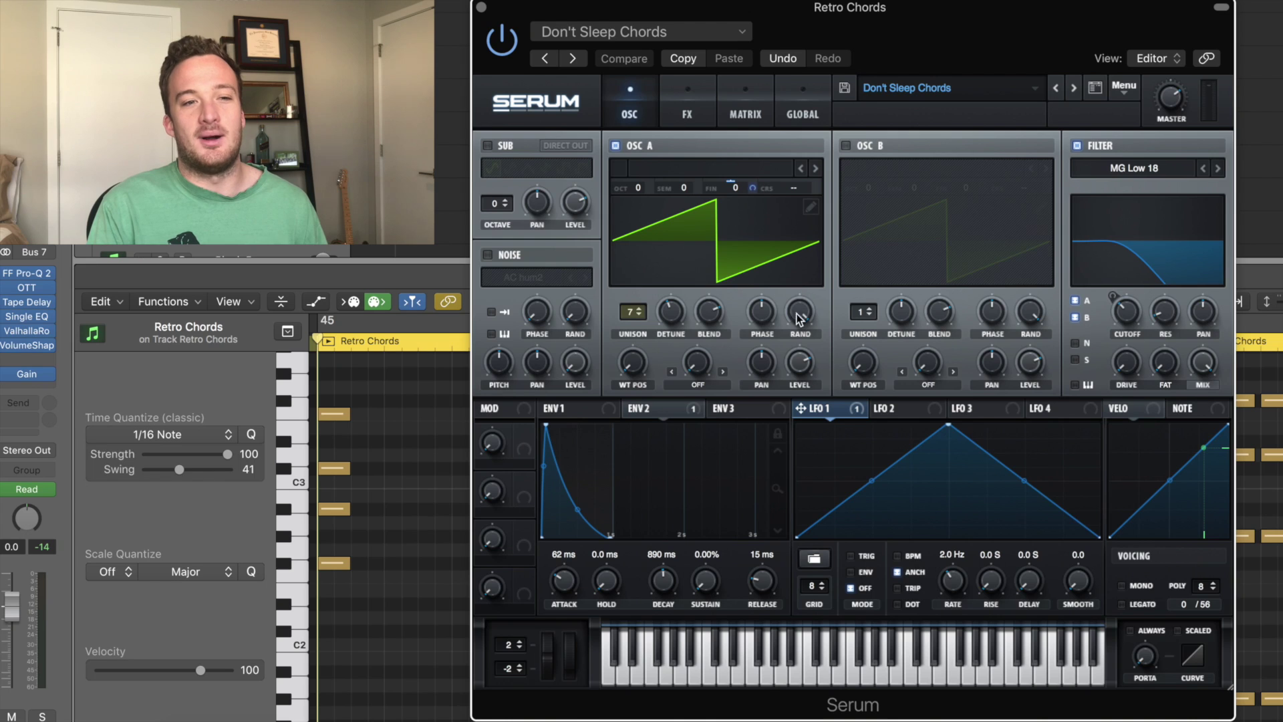
pyautogui.moveTo(800, 407); pyautogui.dragTo(751, 188)
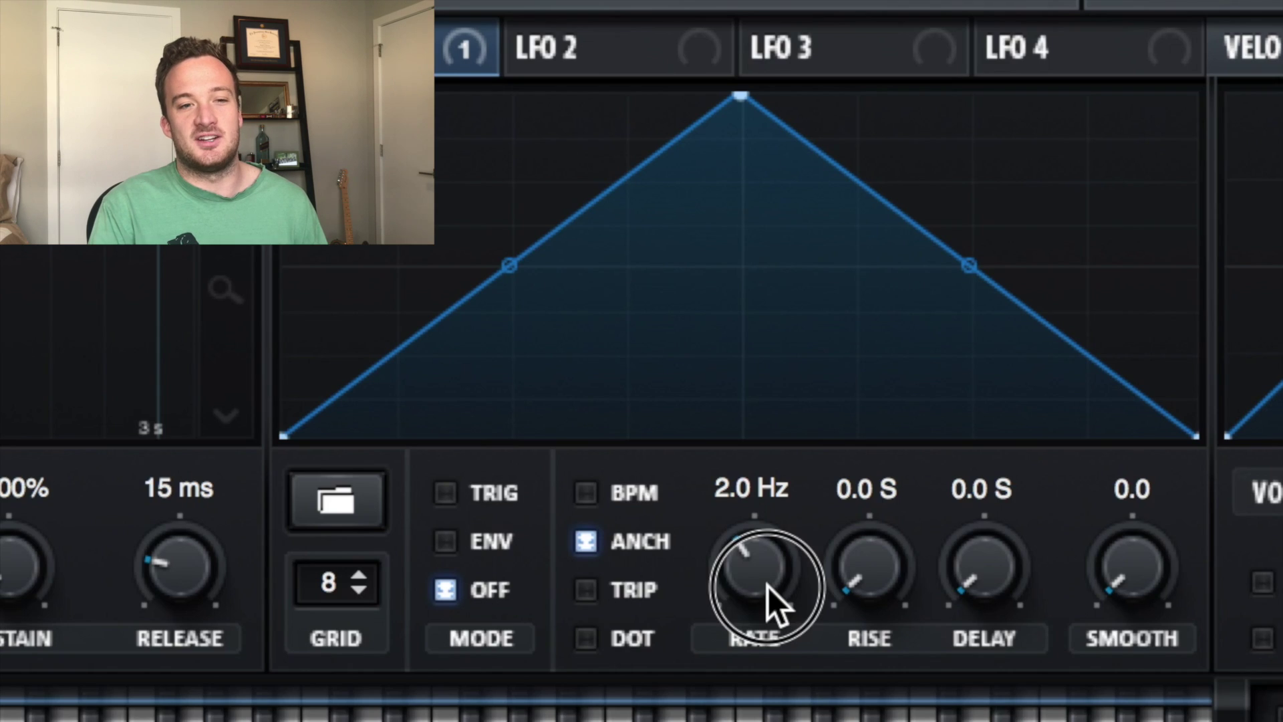
pyautogui.click(586, 495)
pyautogui.click(586, 495)
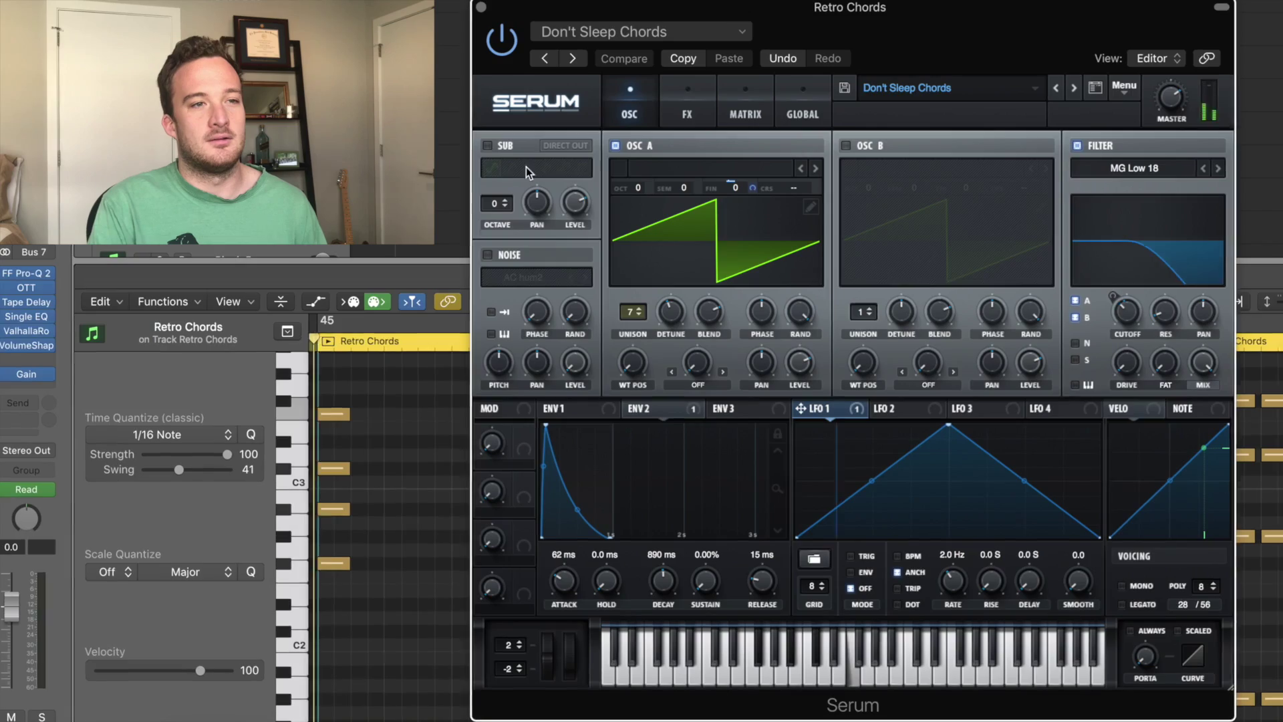
pyautogui.moveTo(805, 425); pyautogui.dragTo(768, 209)
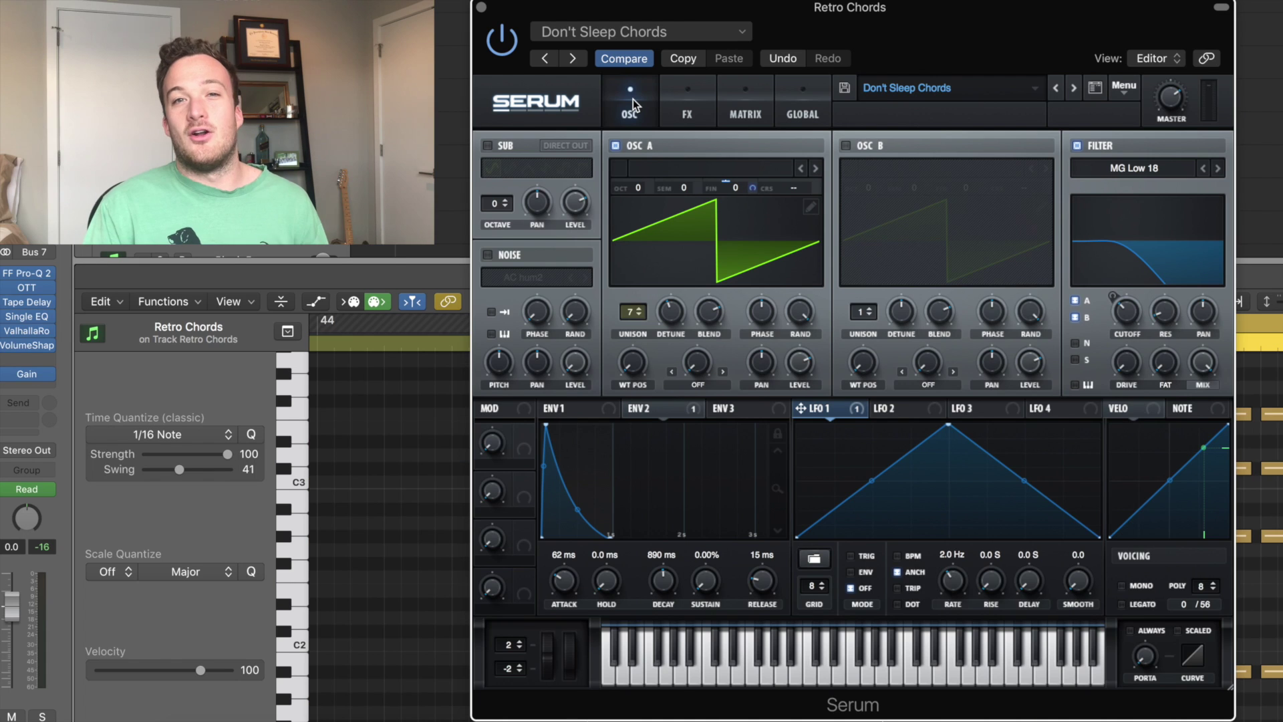
# Check the effects page of the Retro Chords synth and inspect the bands of the track's two Pro-Q 2 equalizers
pyautogui.click(668, 100)
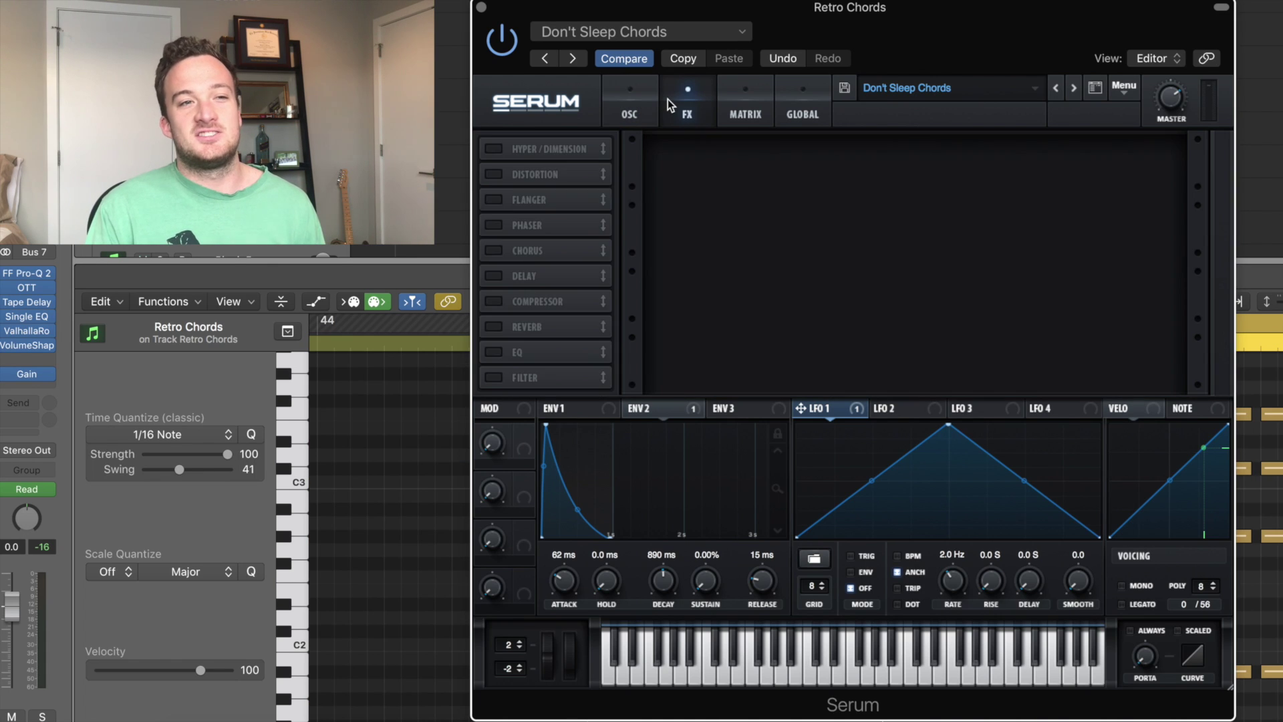
pyautogui.click(628, 105)
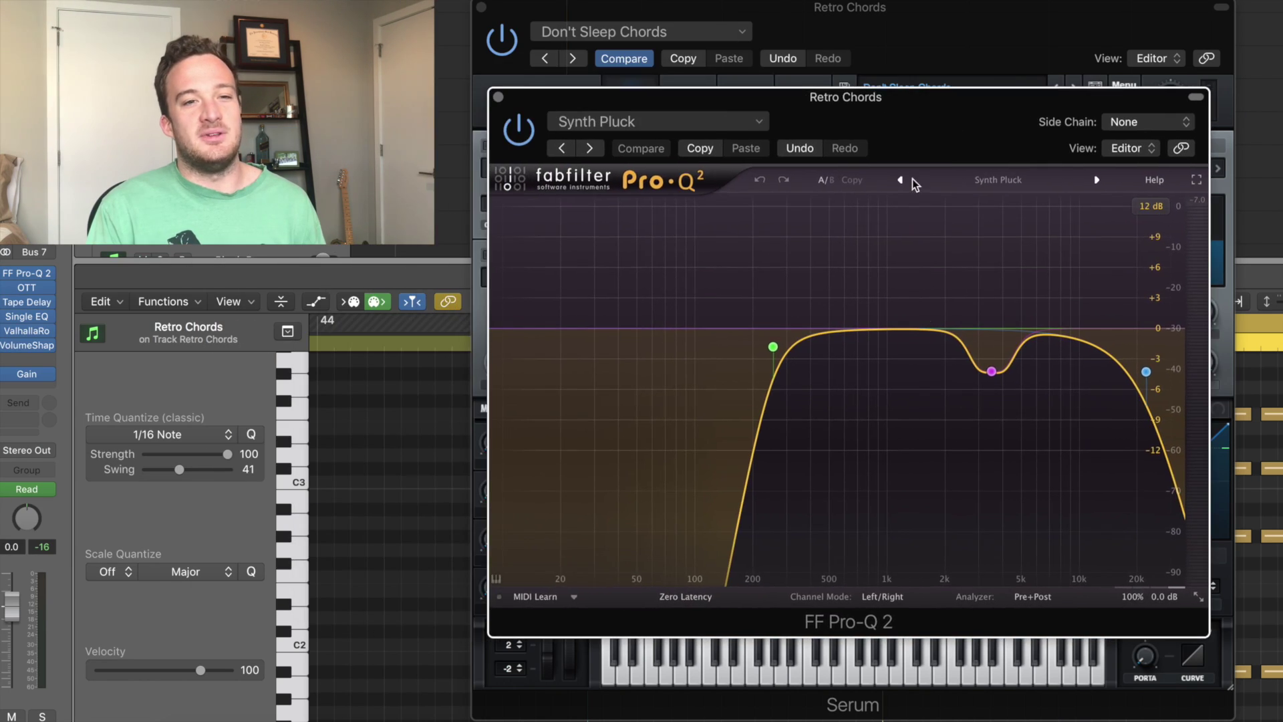
pyautogui.moveTo(995, 376)
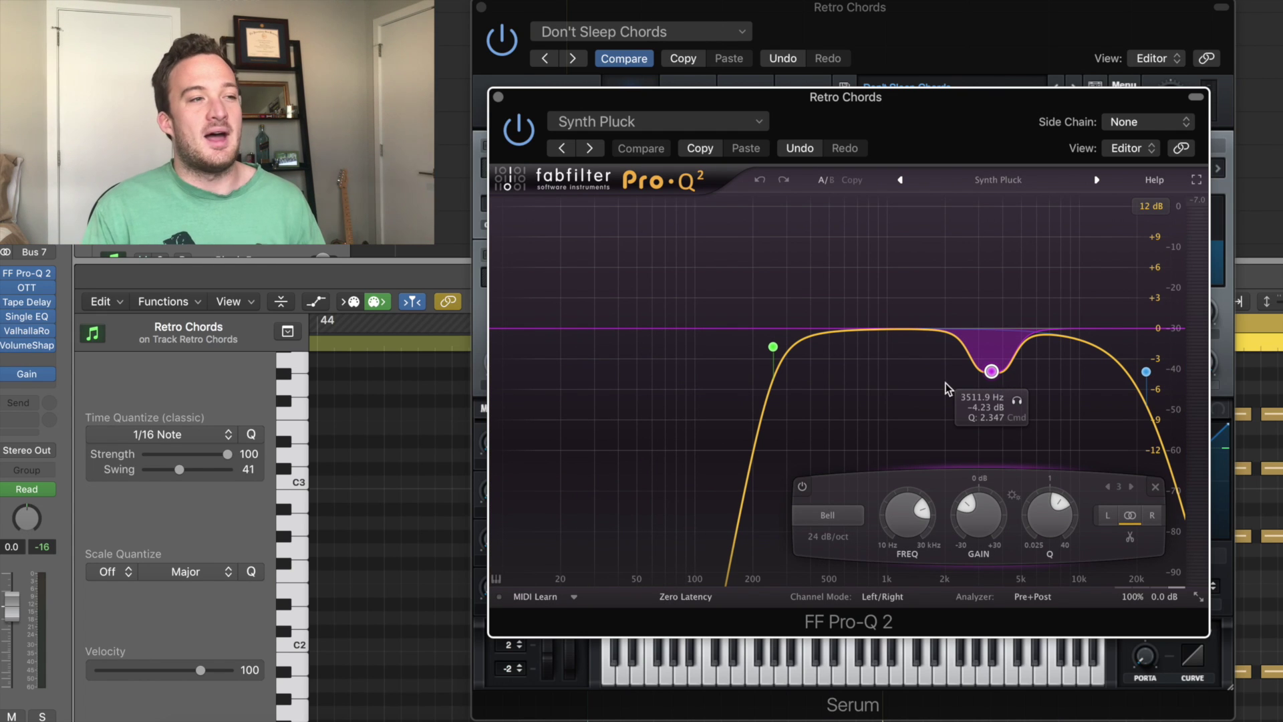
pyautogui.moveTo(773, 347)
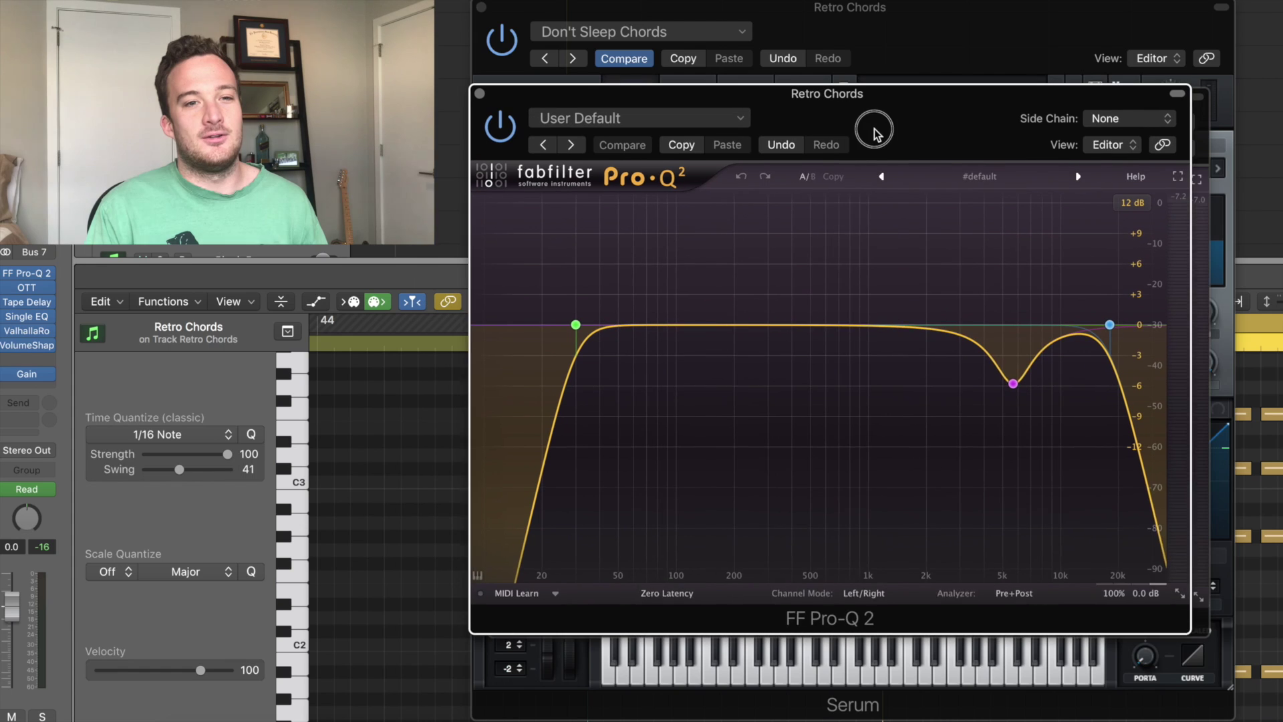
pyautogui.moveTo(874, 130); pyautogui.dragTo(897, 131)
pyautogui.moveTo(1036, 386)
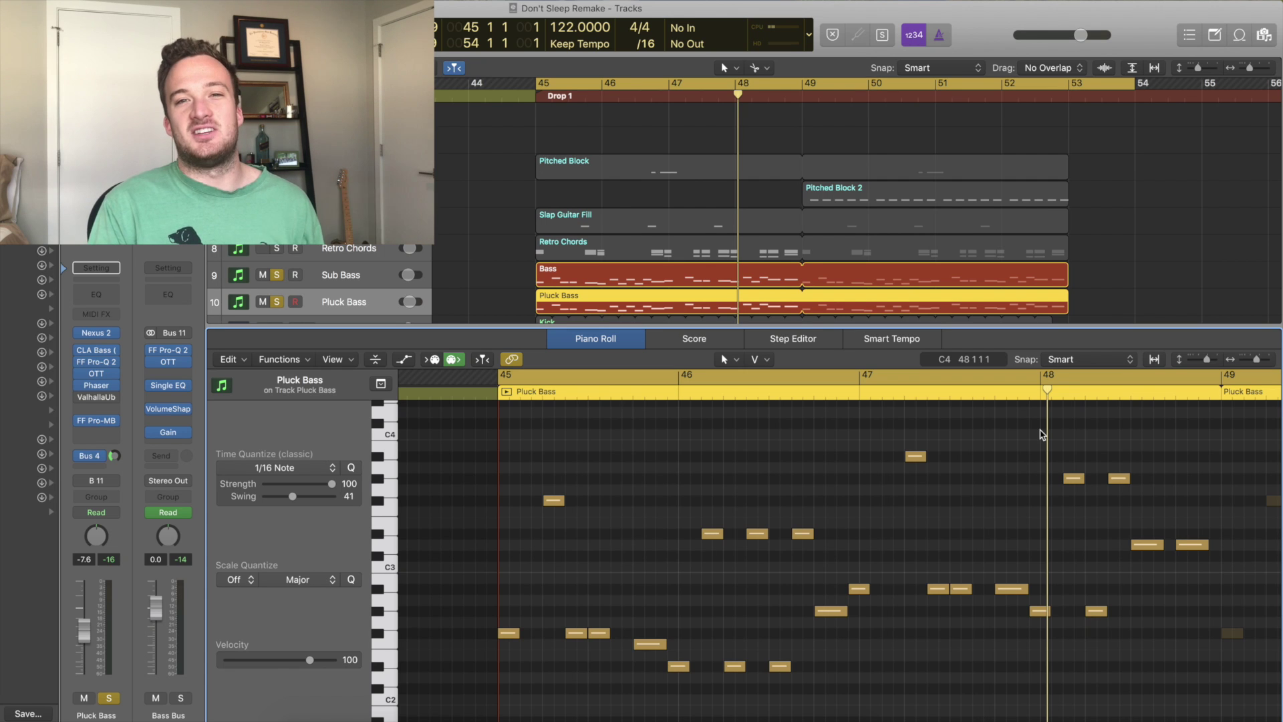
# Play the soloed Sub Bass and Pluck Bass together, and take Sub Bass out of solo
pyautogui.press('space')
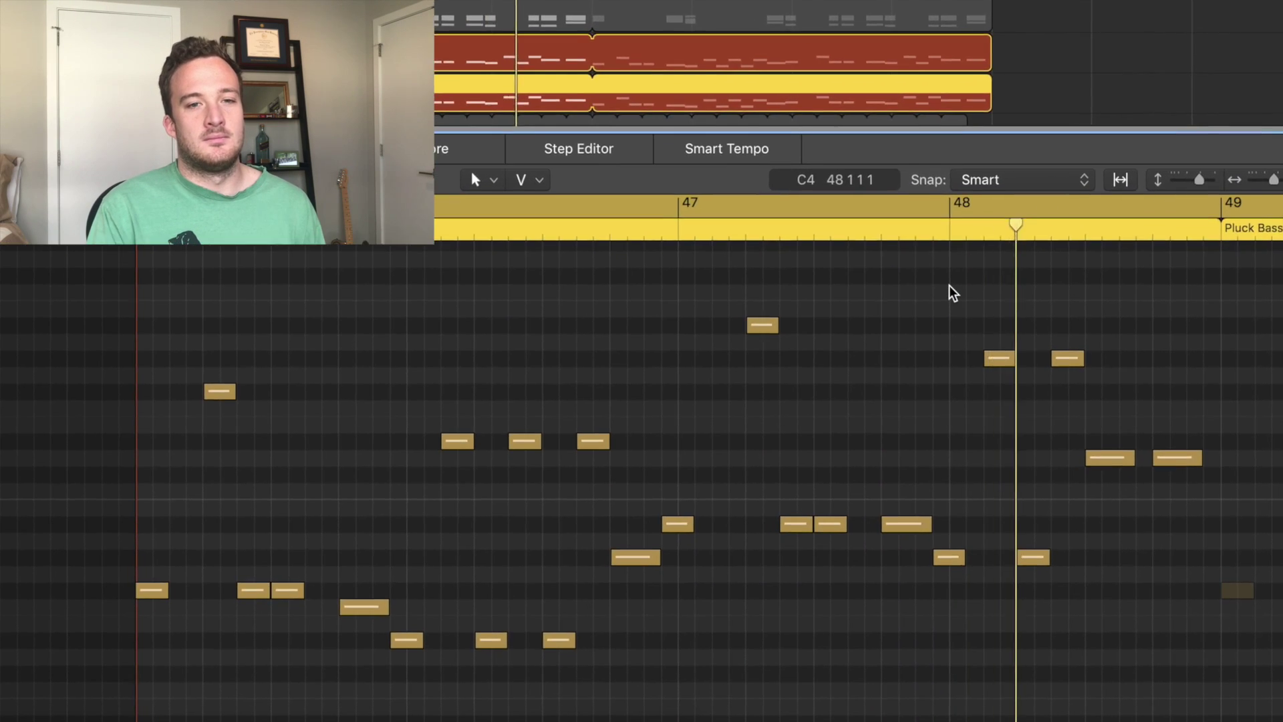
pyautogui.press('space')
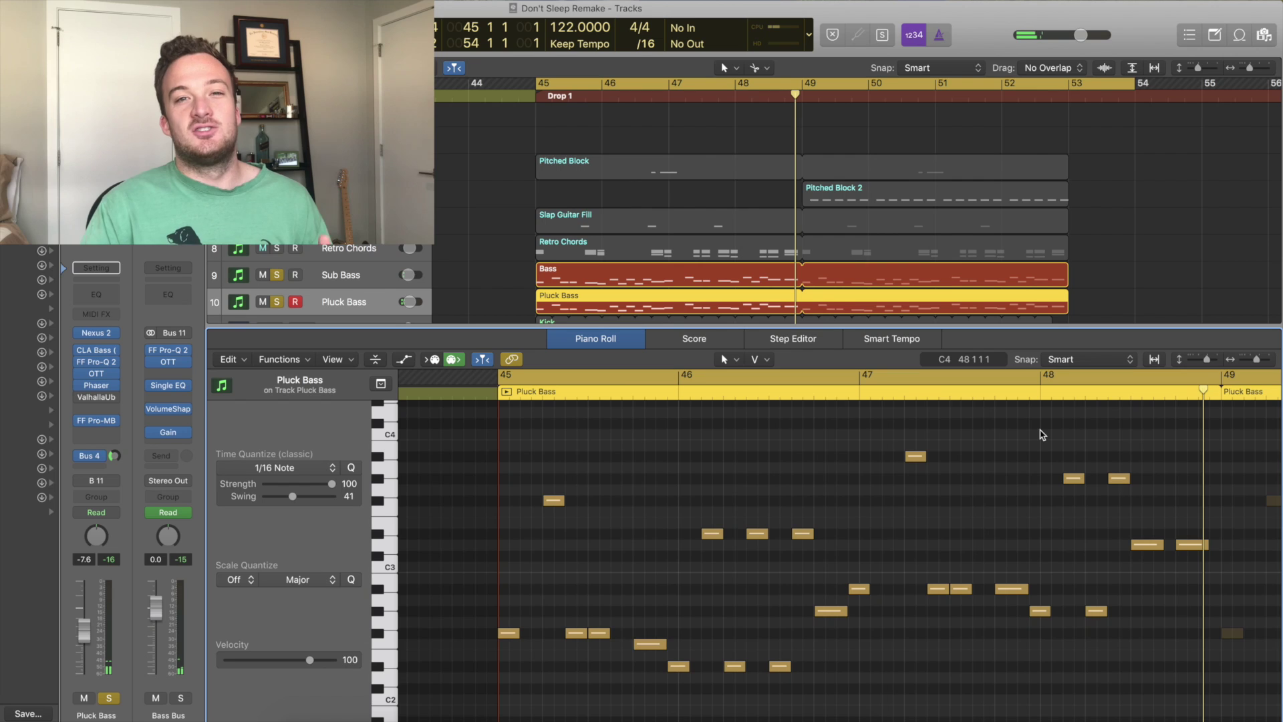
pyautogui.click(278, 276)
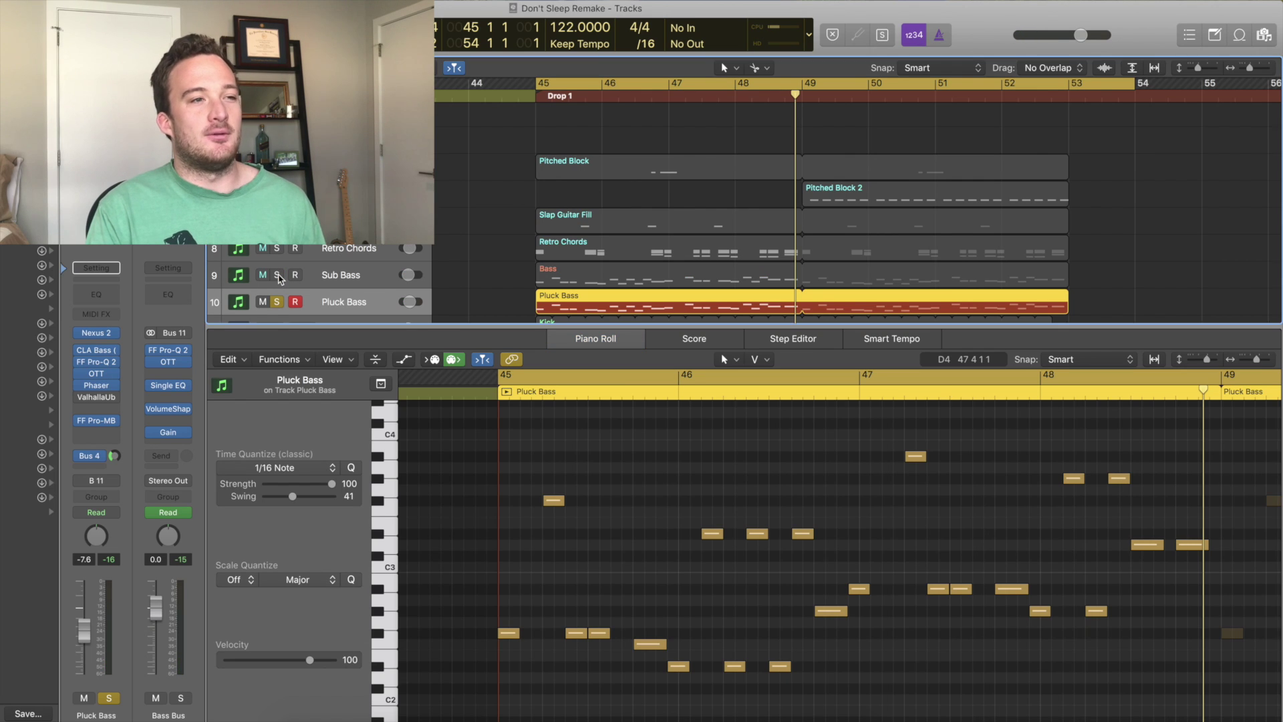
# Open the Pluck Bass track's Nexus 2 synth and Phaser to examine the preset and the phaser's mix settings
pyautogui.click(96, 332)
pyautogui.press('Return')
pyautogui.moveTo(200, 27); pyautogui.dragTo(910, 233)
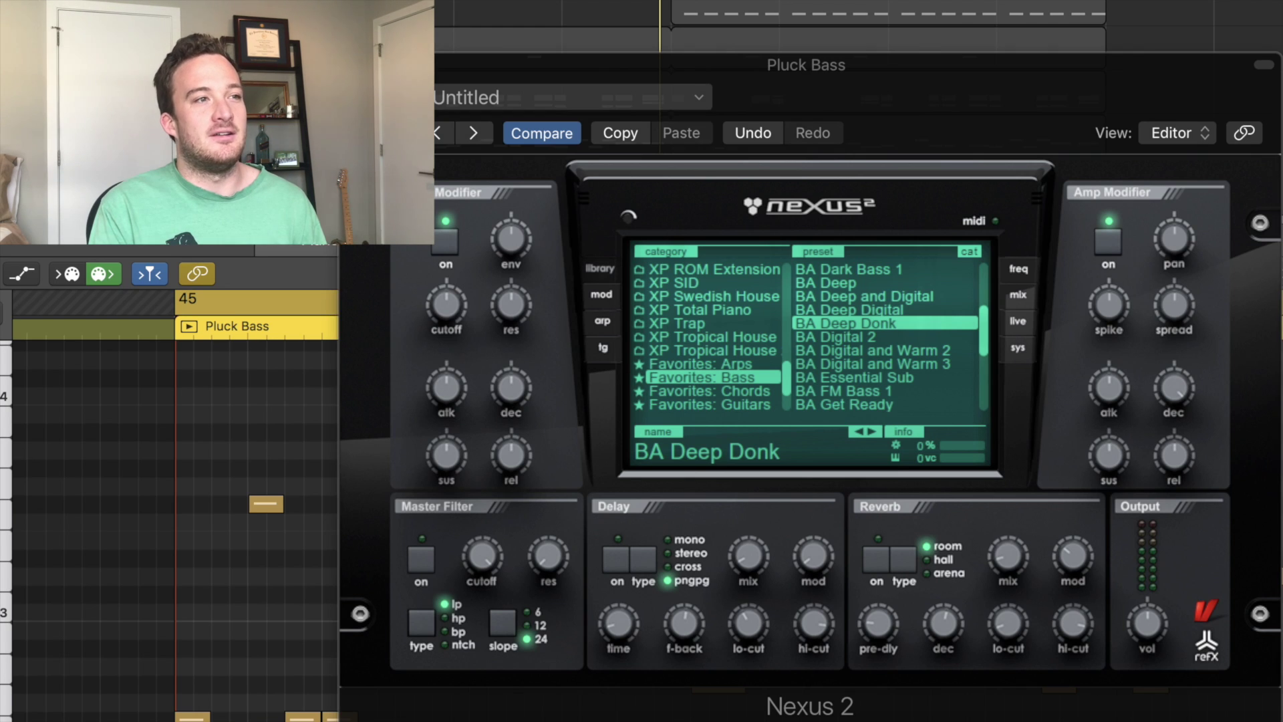
pyautogui.moveTo(854, 72); pyautogui.dragTo(1046, 173)
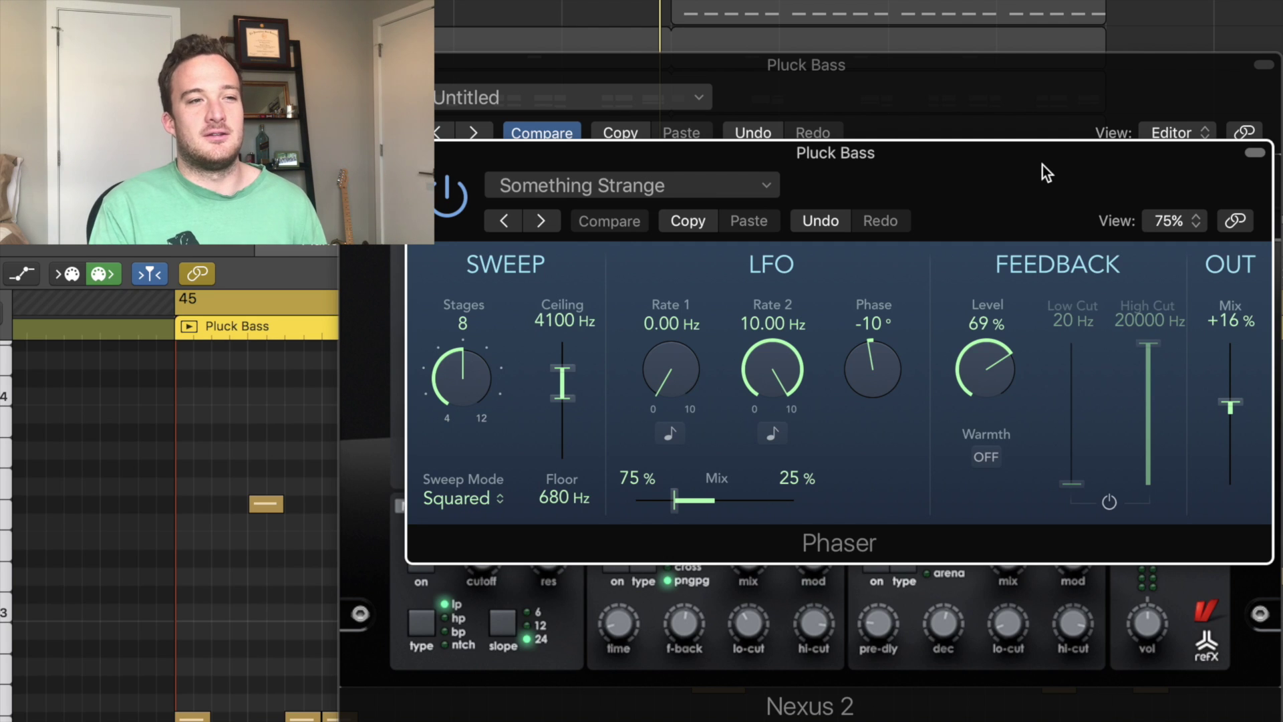
pyautogui.moveTo(1230, 403); pyautogui.dragTo(1181, 377)
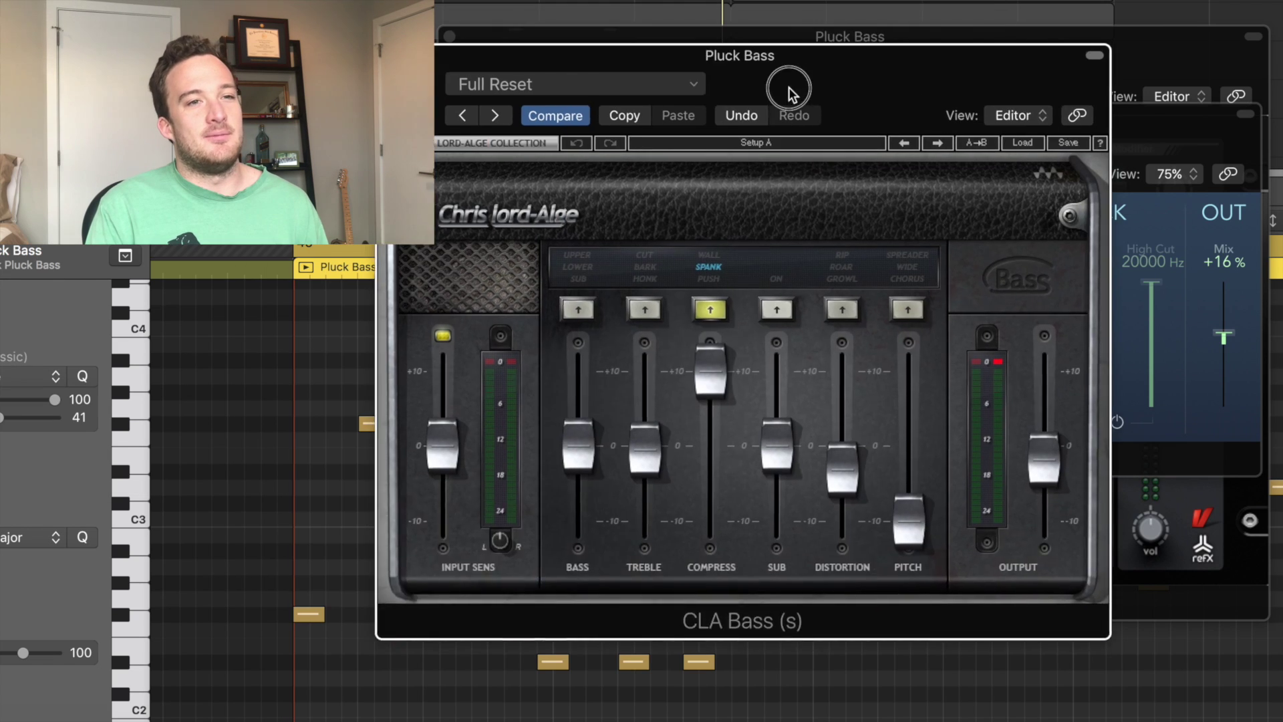
# Examine the Pluck Bass processing in CLA Bass, Pro-MB and Pro-Q 2, including the compression band and the low-cut point
pyautogui.moveTo(789, 87); pyautogui.dragTo(861, 60)
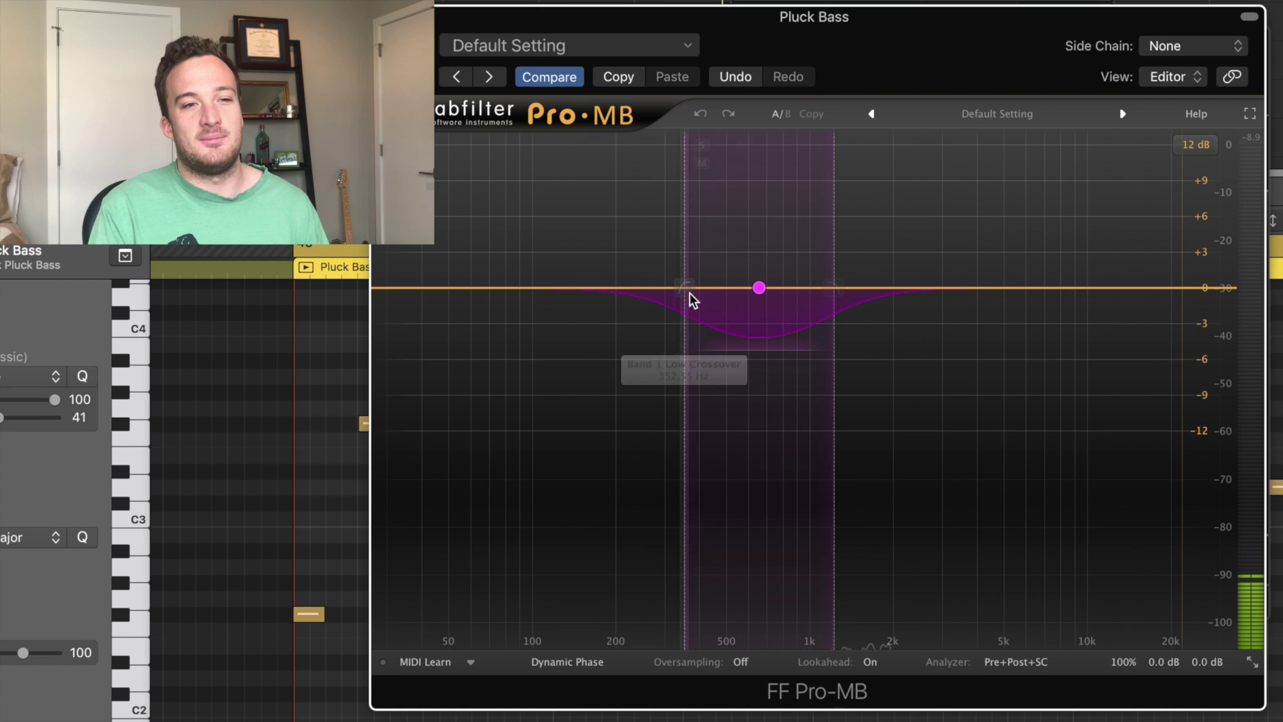
pyautogui.click(752, 293)
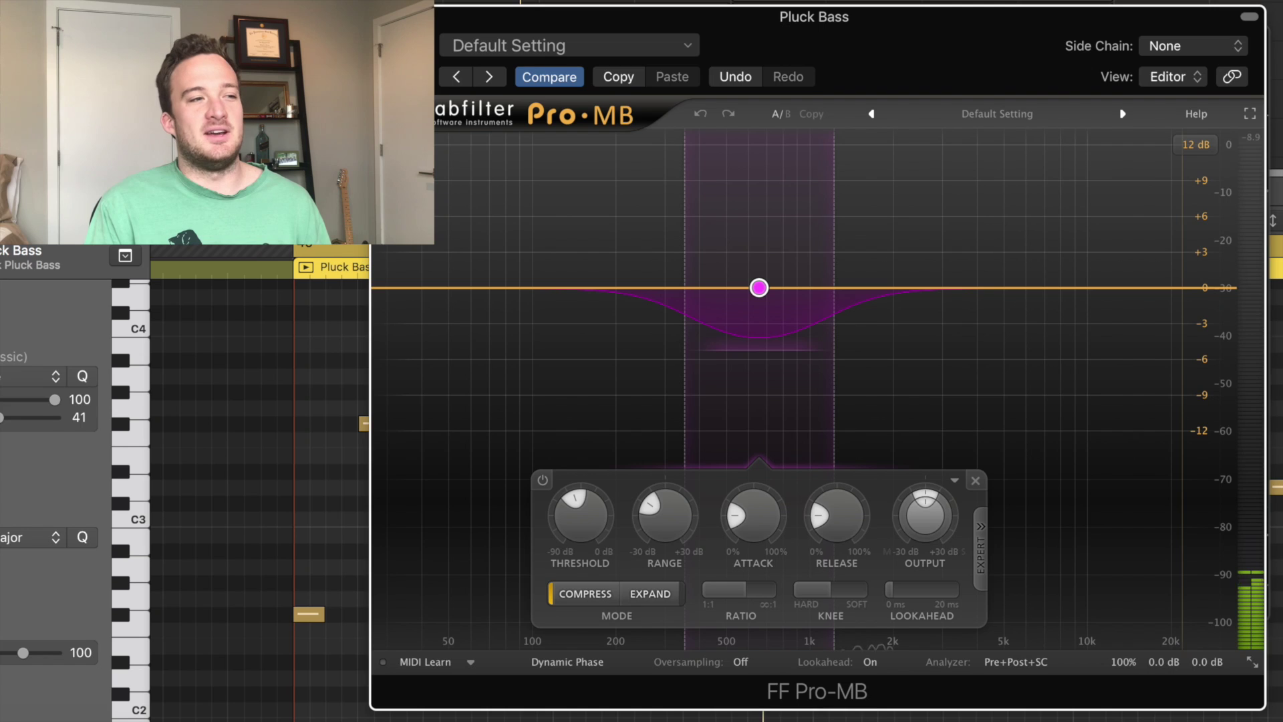
pyautogui.click(1, 281)
pyautogui.moveTo(2, 2); pyautogui.dragTo(749, 2)
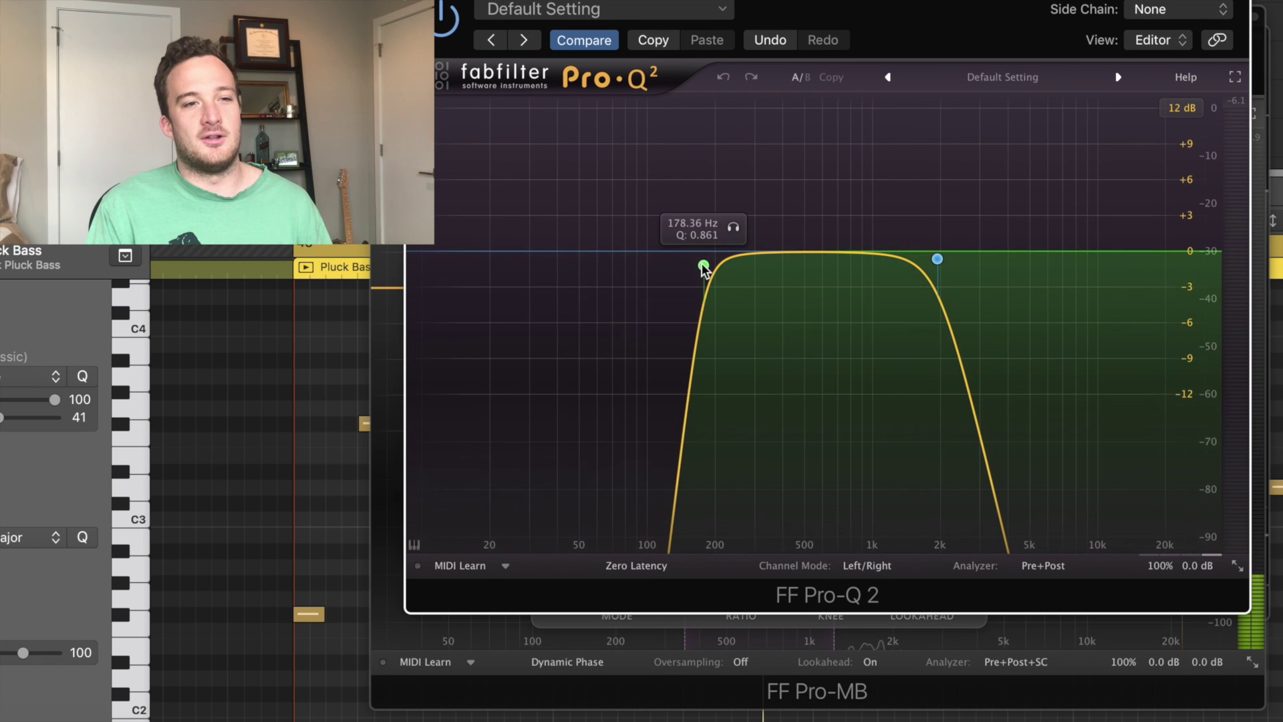
pyautogui.click(703, 267)
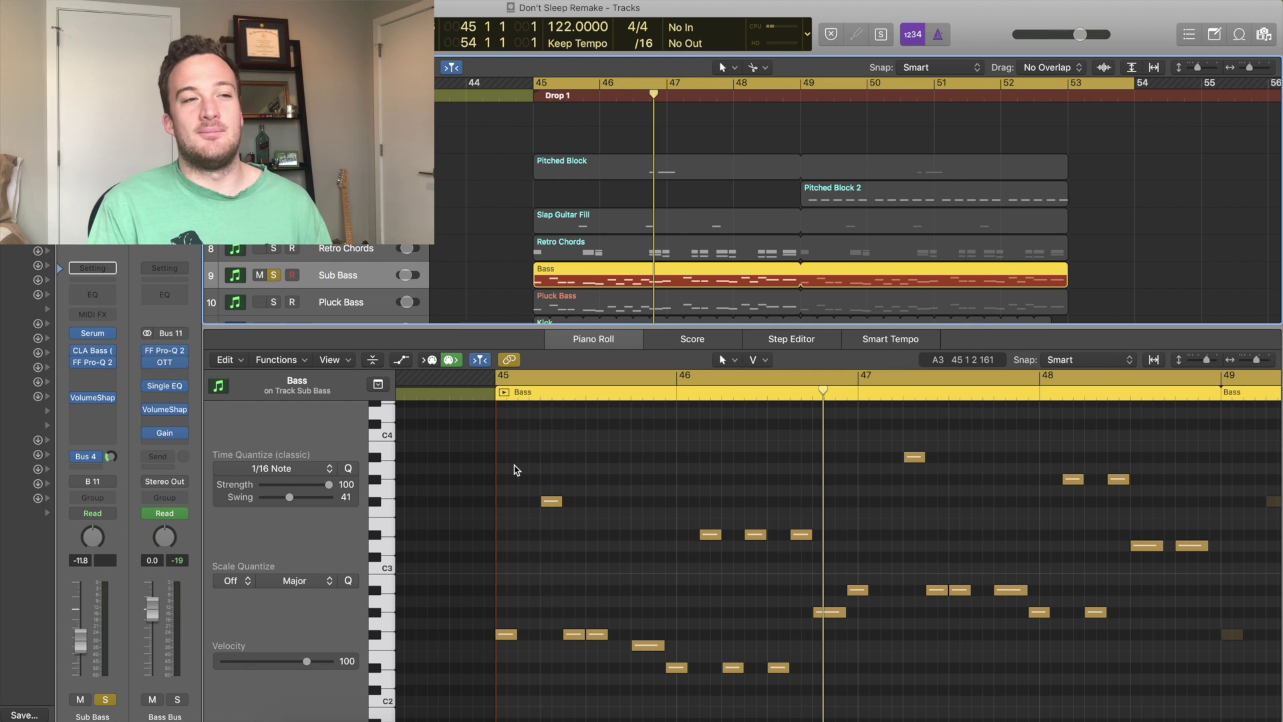
# Review envelope 2 and the effects in the Sub Bass track's Serum, and play the part through its Pro-Q 2 equalizer
pyautogui.click(94, 334)
pyautogui.moveTo(189, 44); pyautogui.dragTo(959, 132)
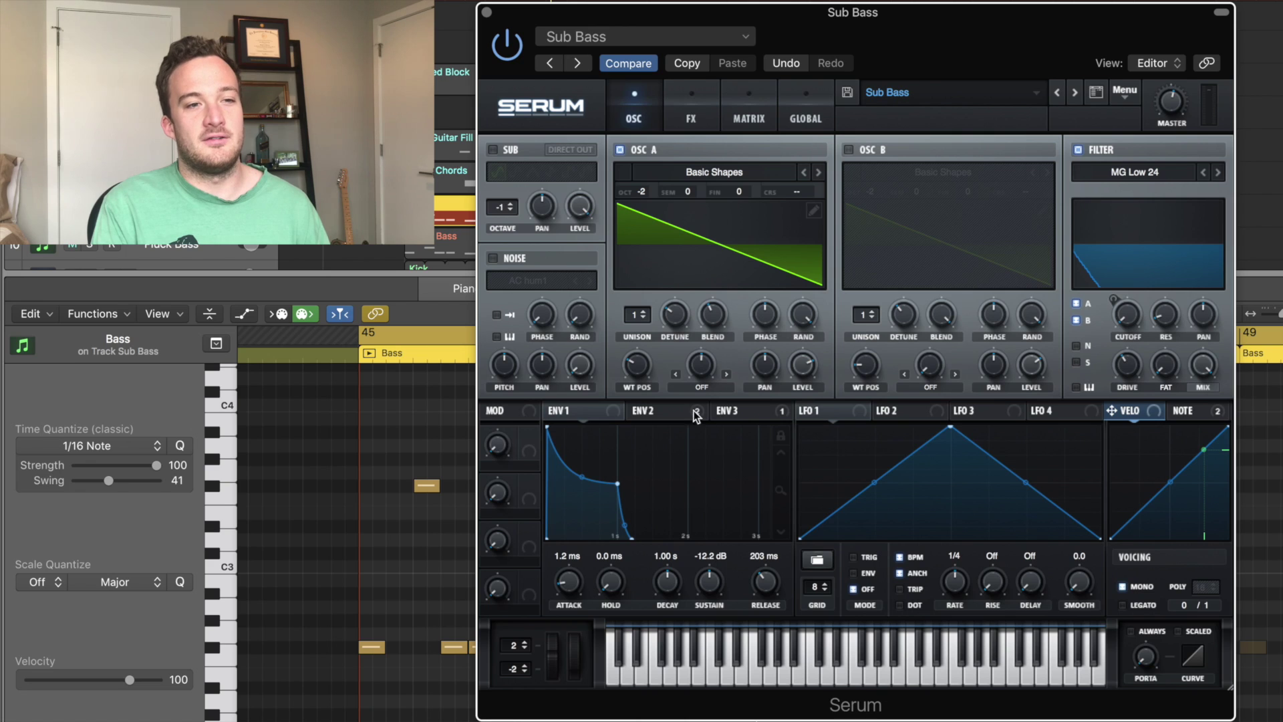
pyautogui.click(676, 407)
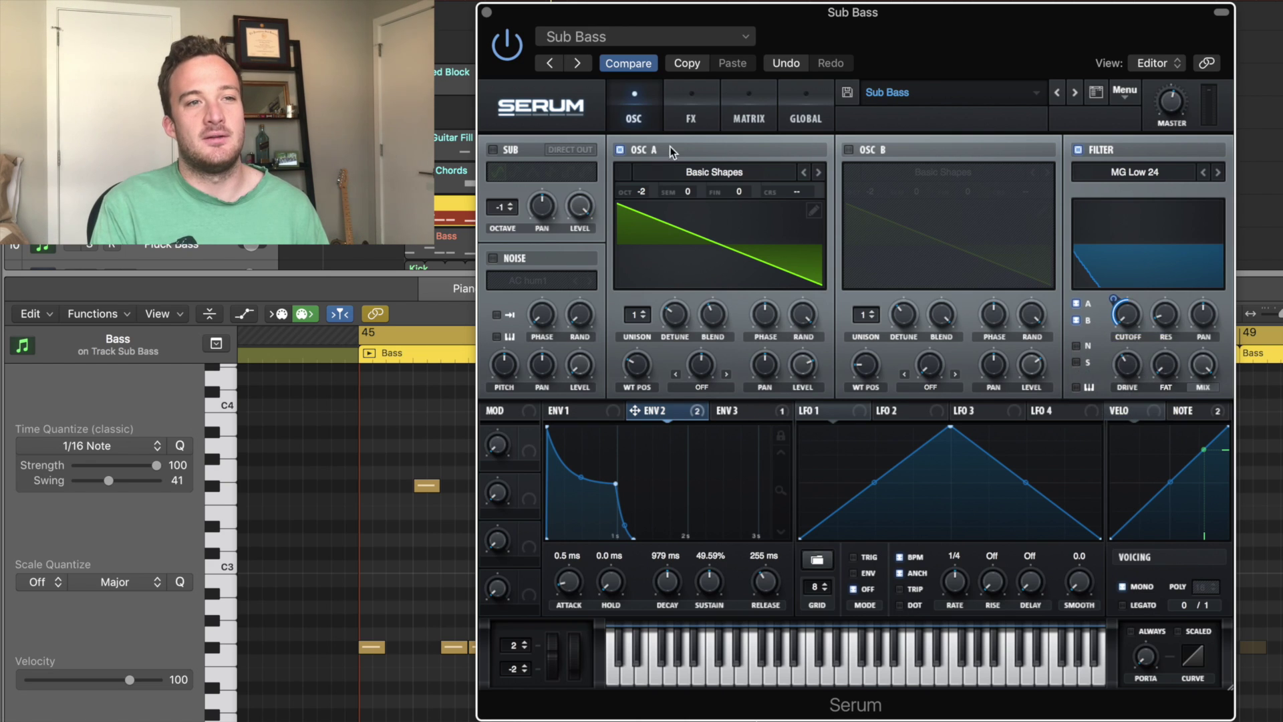
pyautogui.click(689, 123)
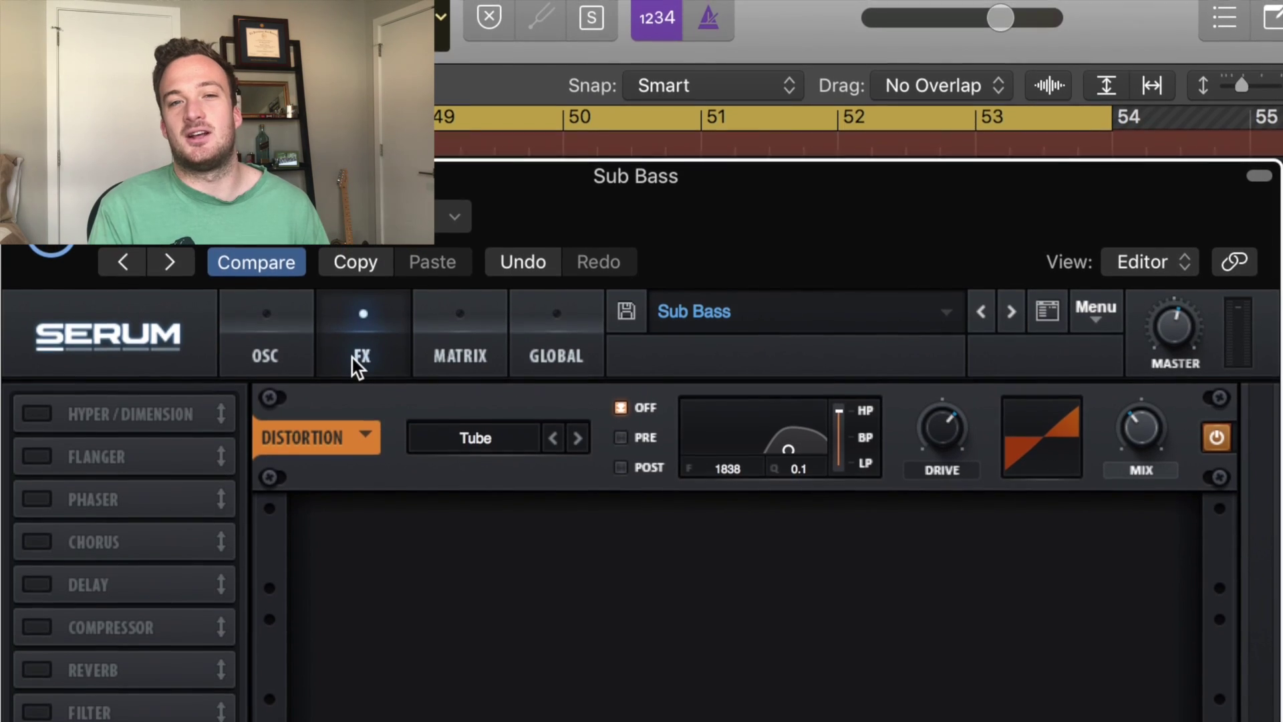
pyautogui.click(279, 355)
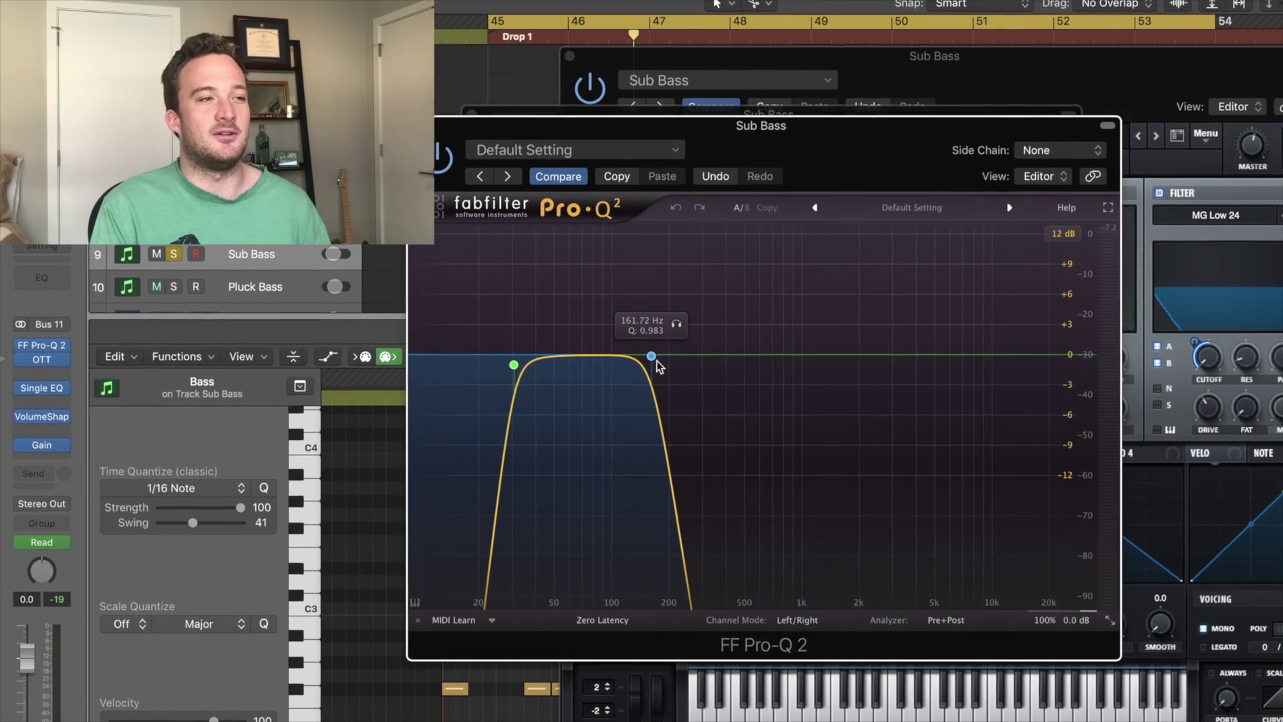
pyautogui.press('space')
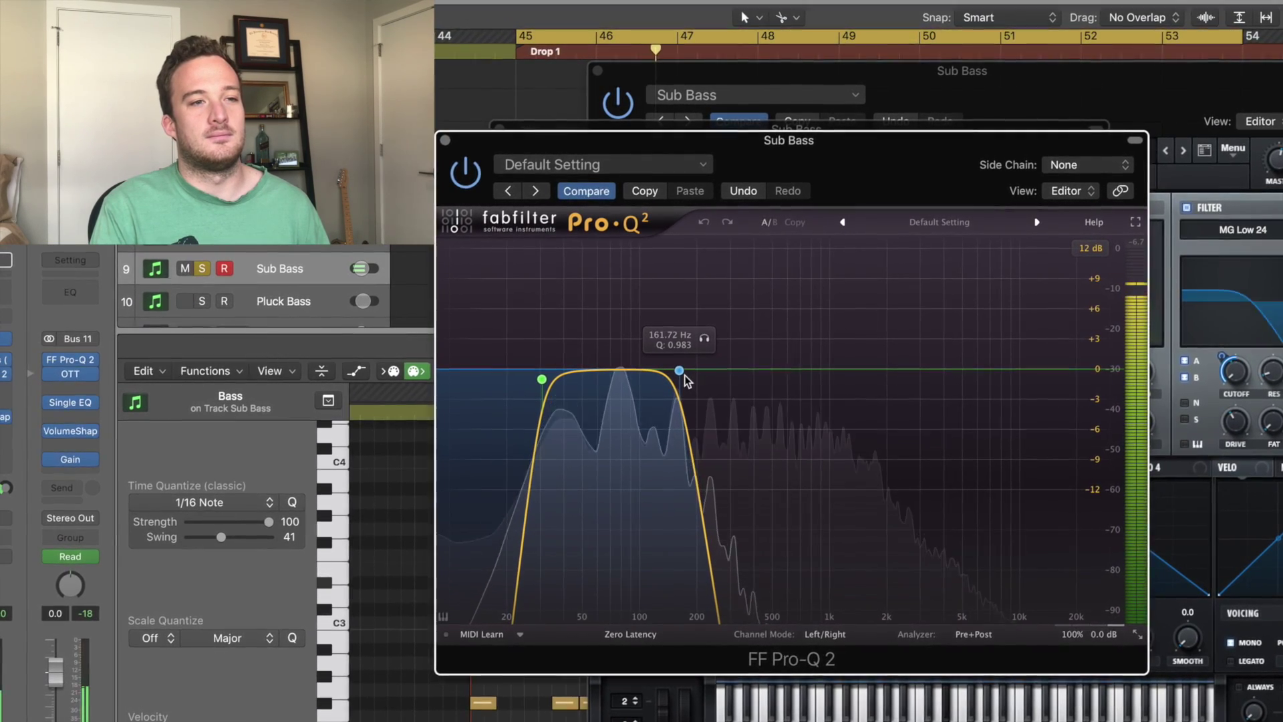
pyautogui.press('space')
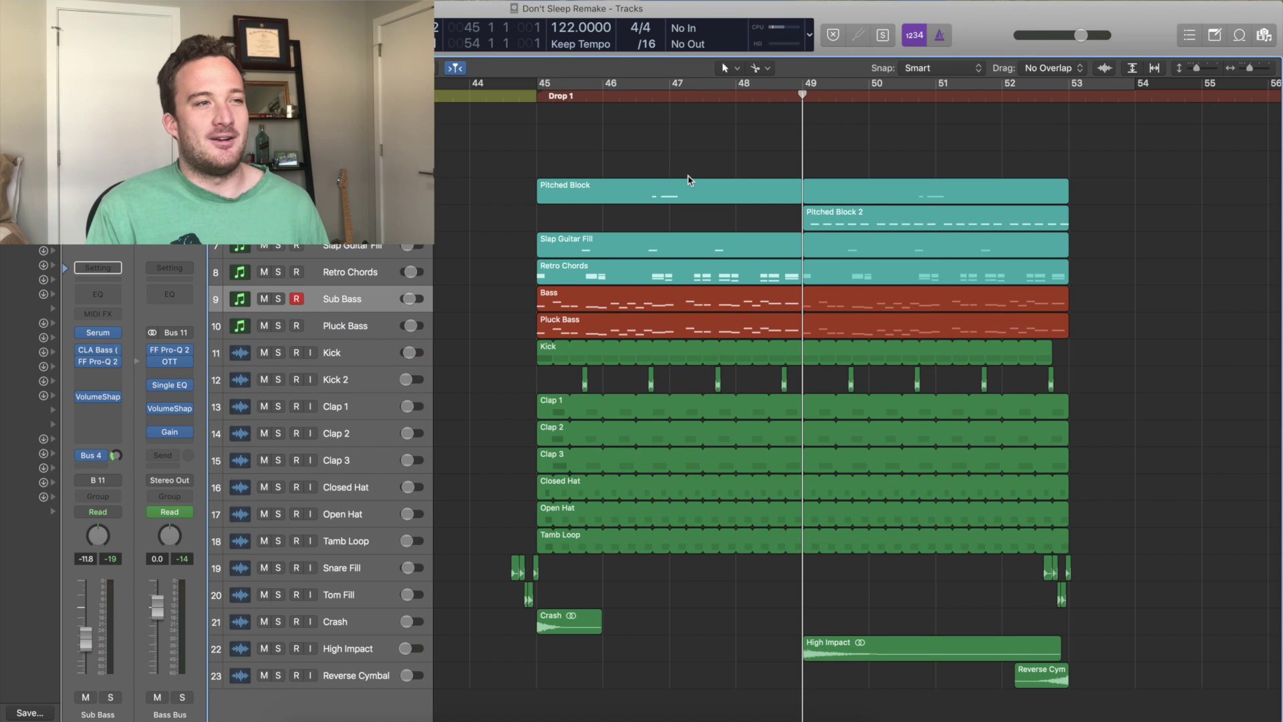
# Solo the Pitched Block and Pitched Block 2 regions
pyautogui.press('s')
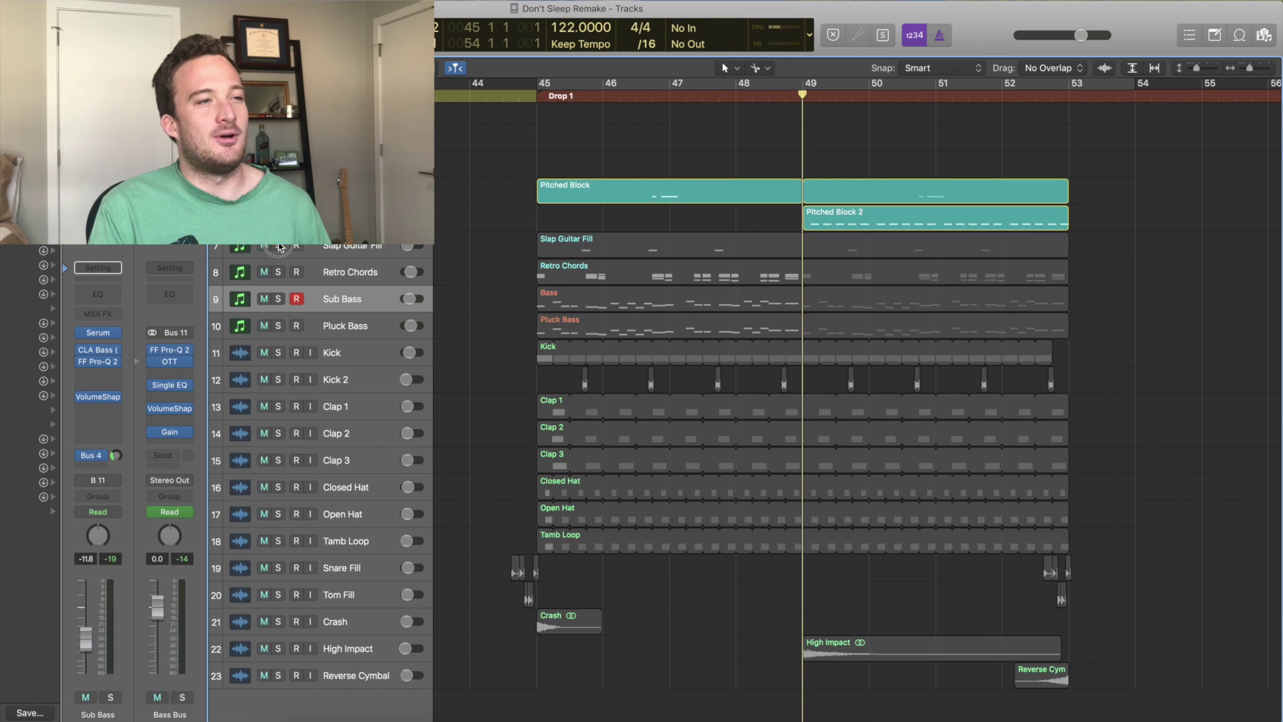